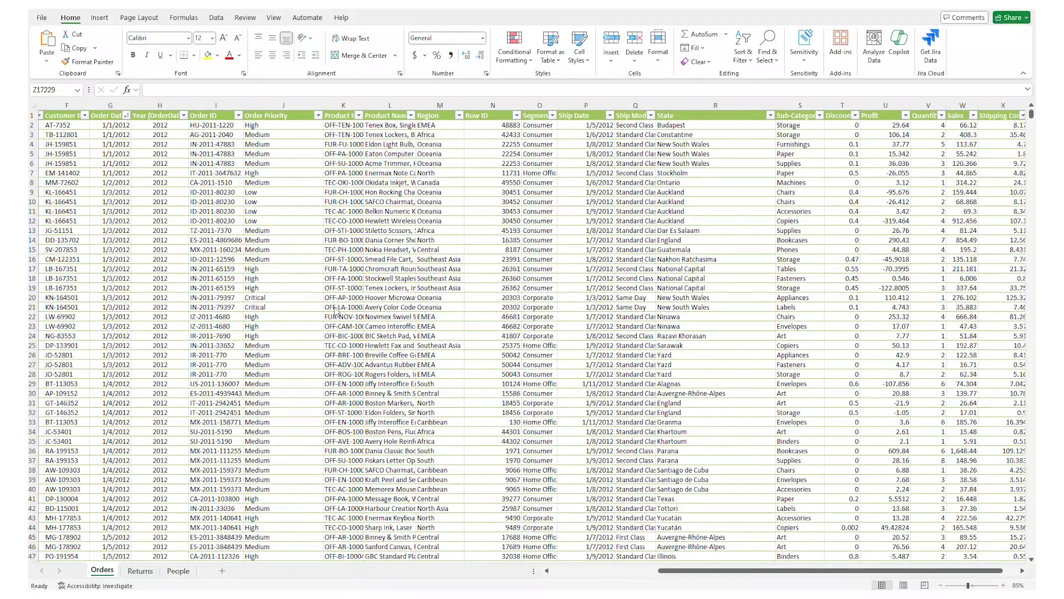
scroll(335, 311, right, 3)
scroll(335, 311, right, 3)
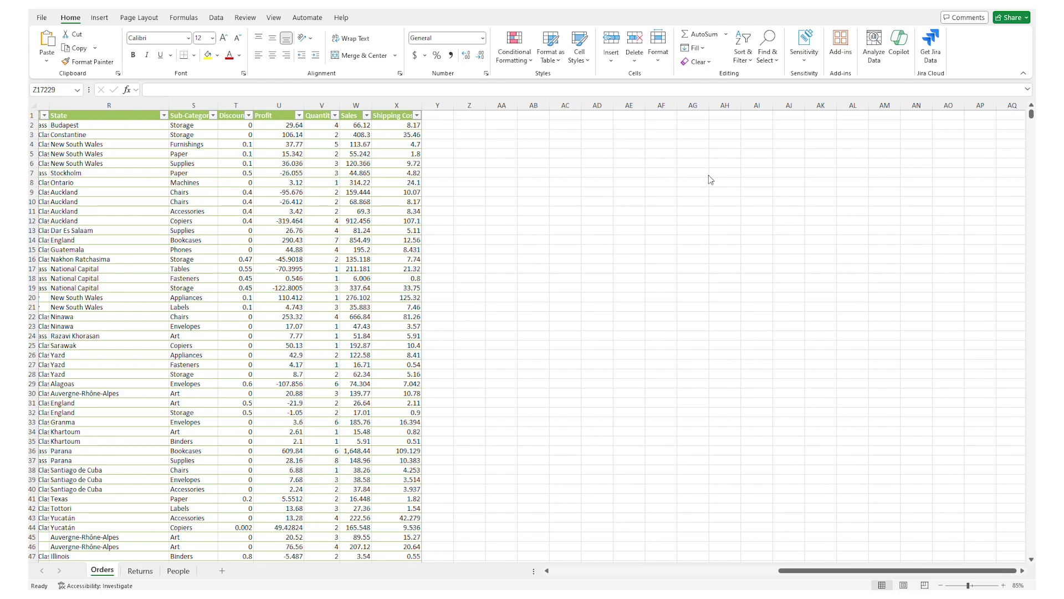
- Have Copilot build a shipping-cost-by-sub-category bar graph and add it to new Sheet3
click(903, 48)
text(You are a financial analyst, create a bar graph of shipping costs by sub-category)
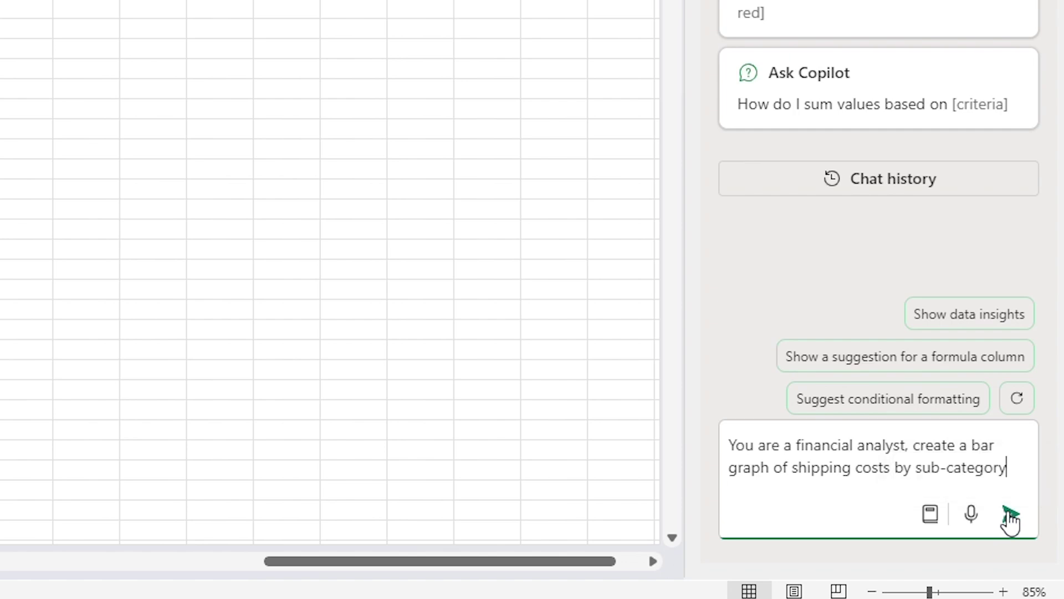
click(1009, 518)
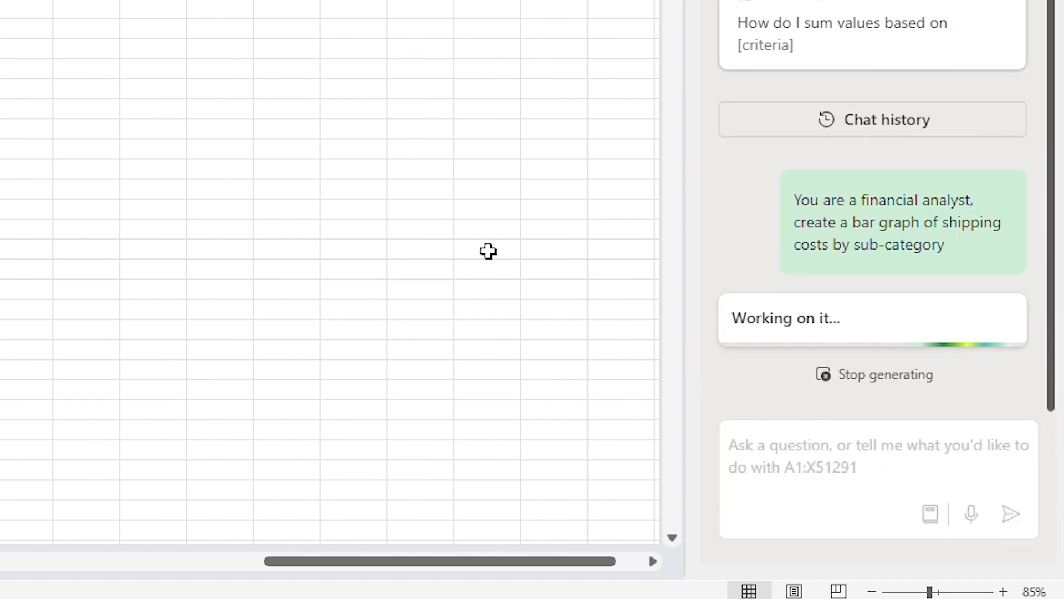
click(488, 251)
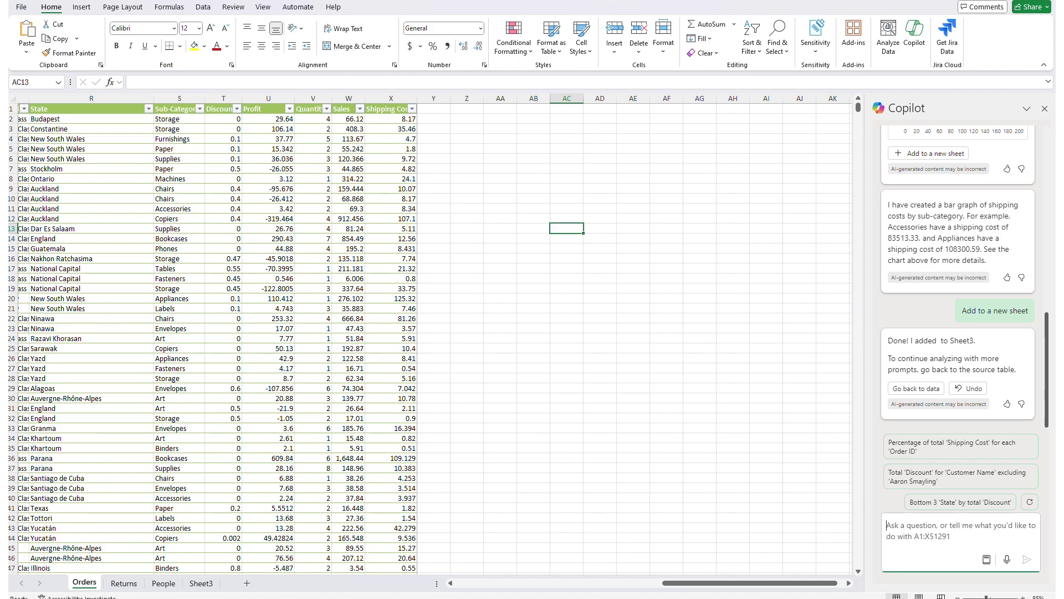
text(You are a financial analyst, make me a line graph that shows the revenue divided by category)
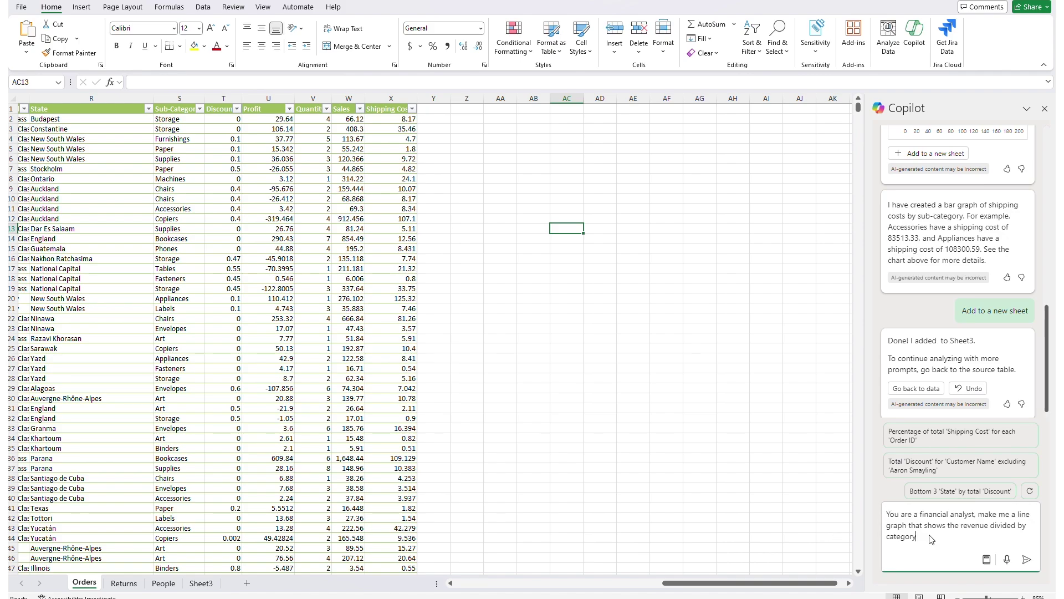
- Get a sales-by-category line graph from Copilot on new Sheet4, then return to Orders
key(Return)
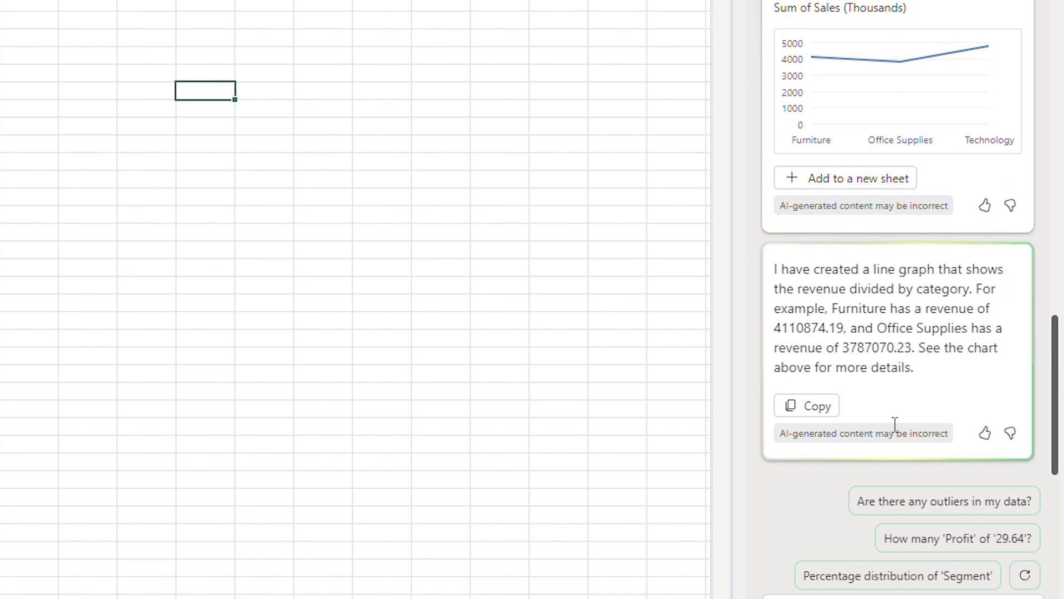
click(832, 179)
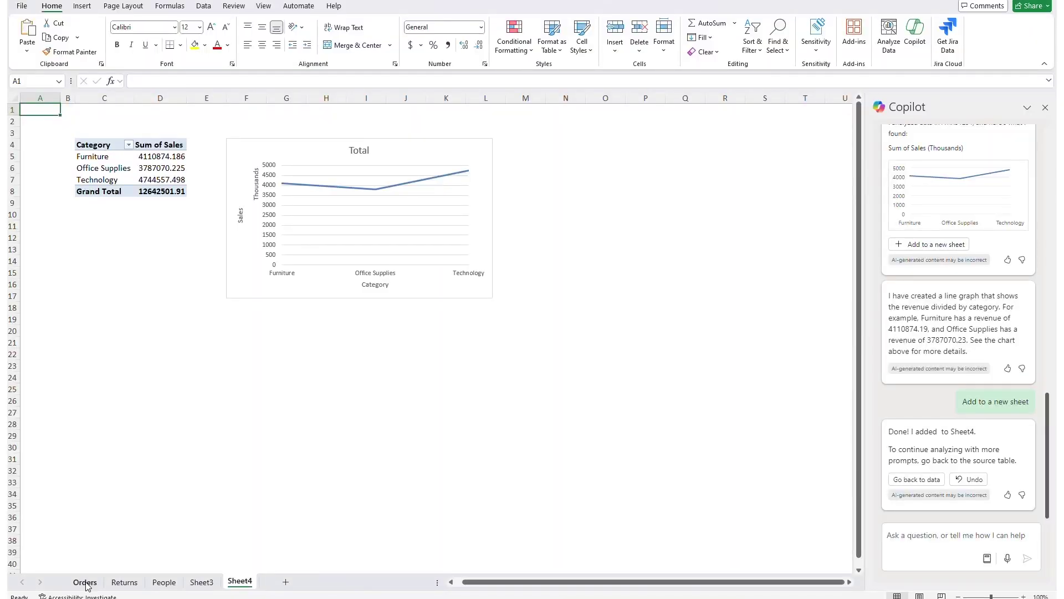
click(85, 582)
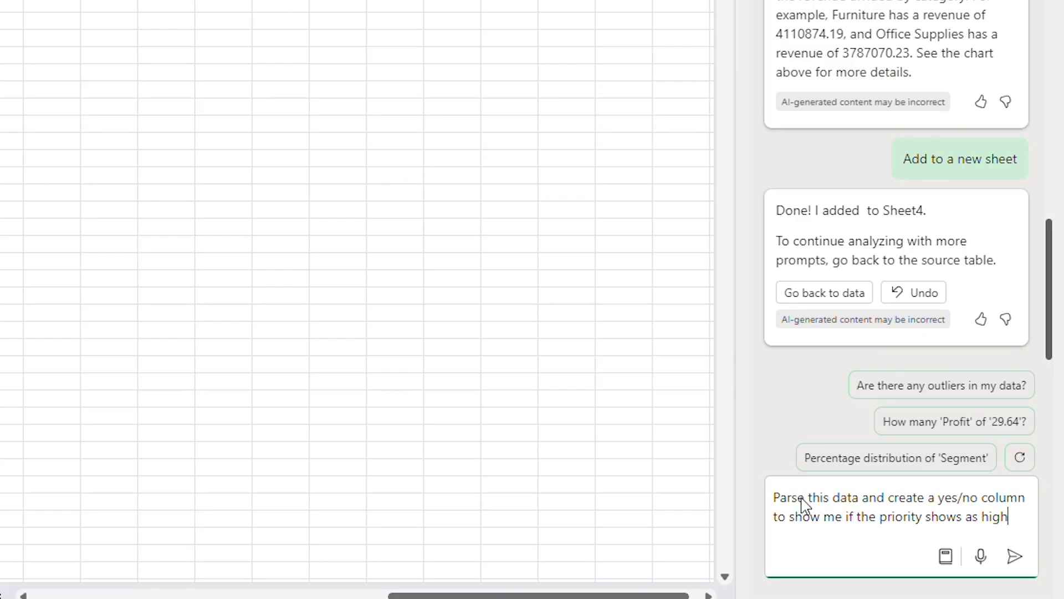
- Insert Copilot's suggested High Priority Yes/No column into the Orders table
click(1015, 557)
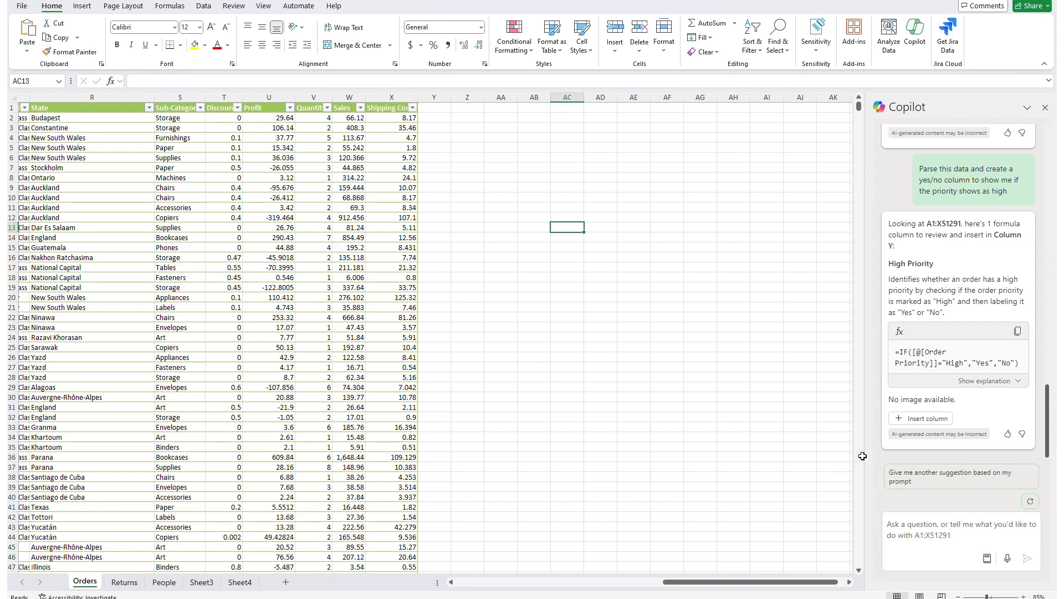
click(918, 419)
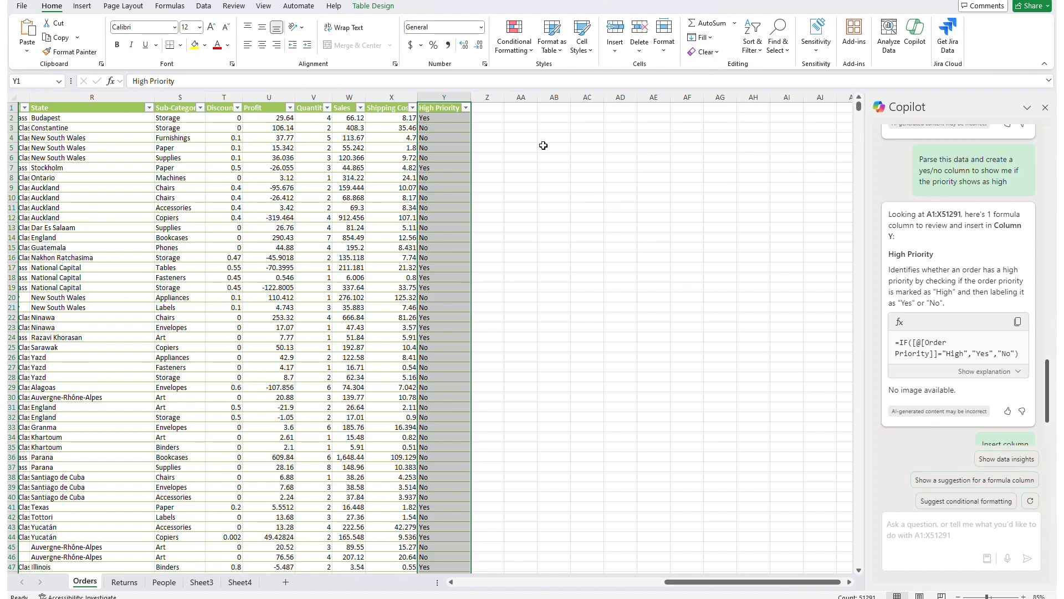
click(466, 108)
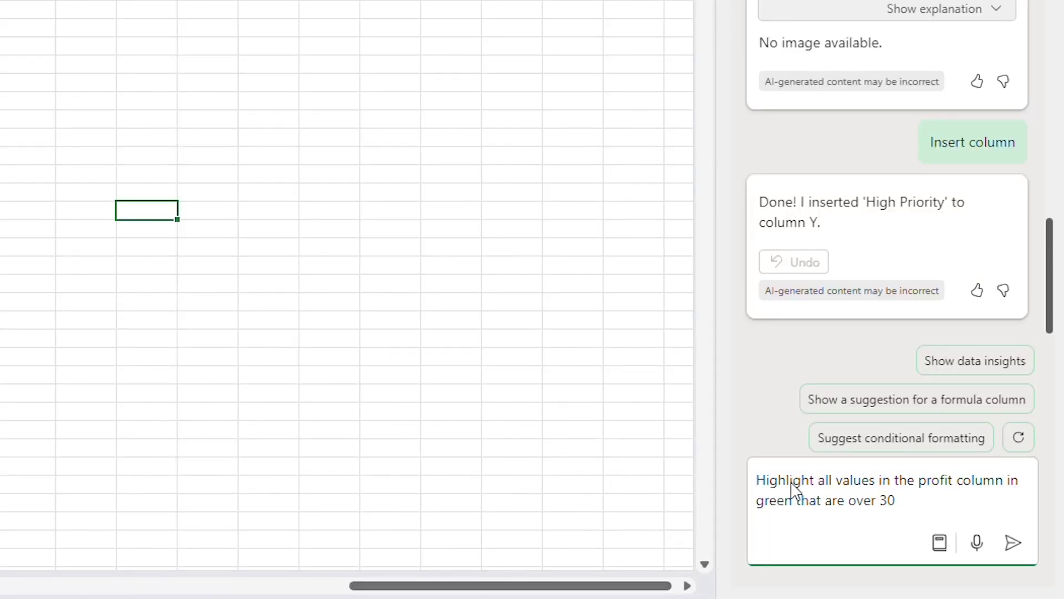
- Send Copilot the request to highlight Profit values over 30 in green
click(1013, 545)
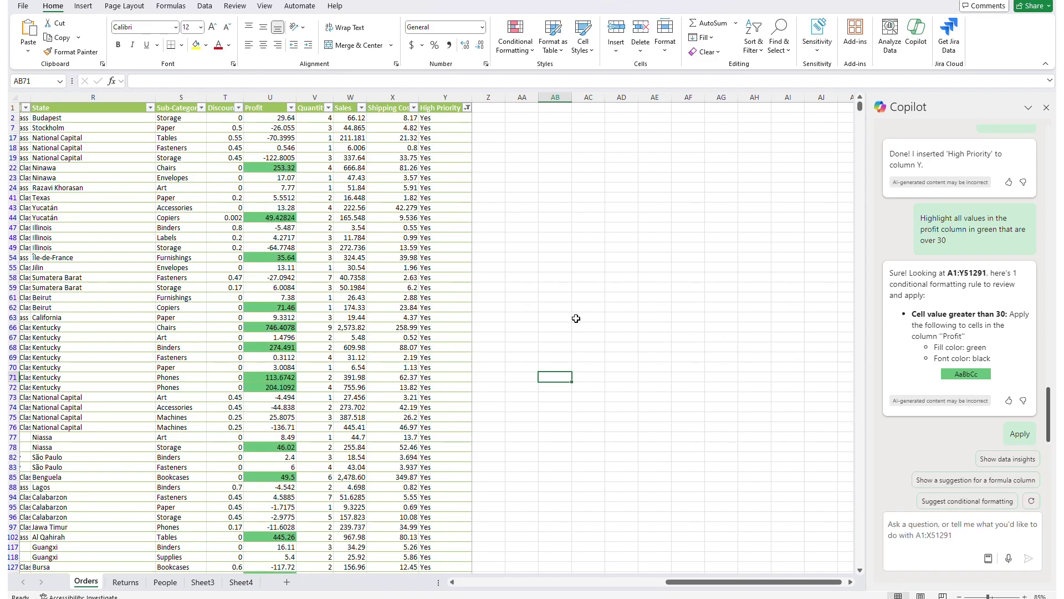
scroll(576, 318, down, 1)
scroll(575, 318, down, 2)
scroll(576, 319, down, 1)
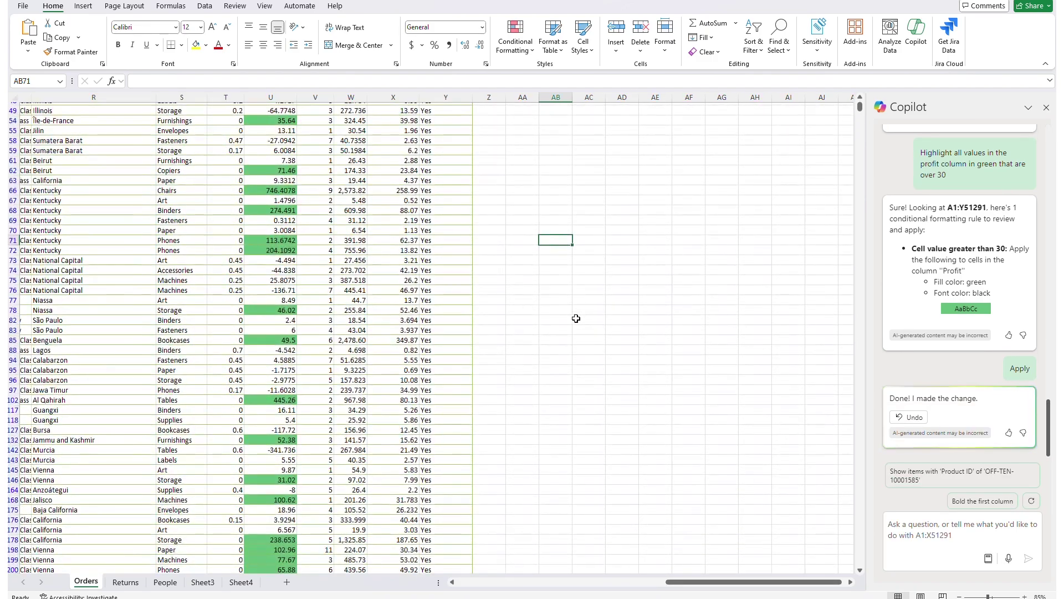
scroll(575, 319, down, 2)
scroll(575, 319, down, 1)
scroll(575, 318, down, 1)
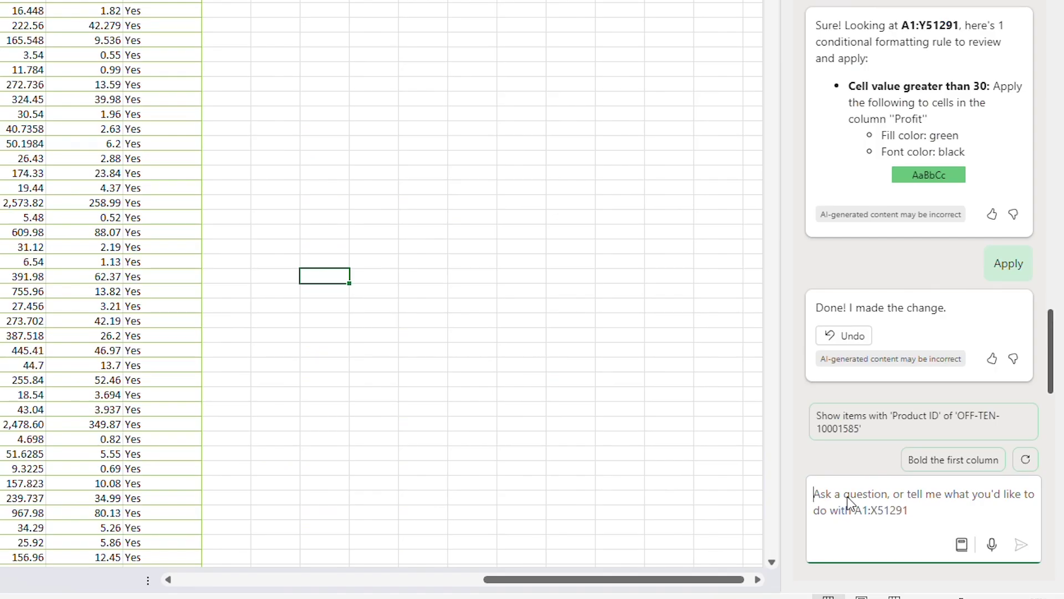
text(Create a visualization of the average profit by country)
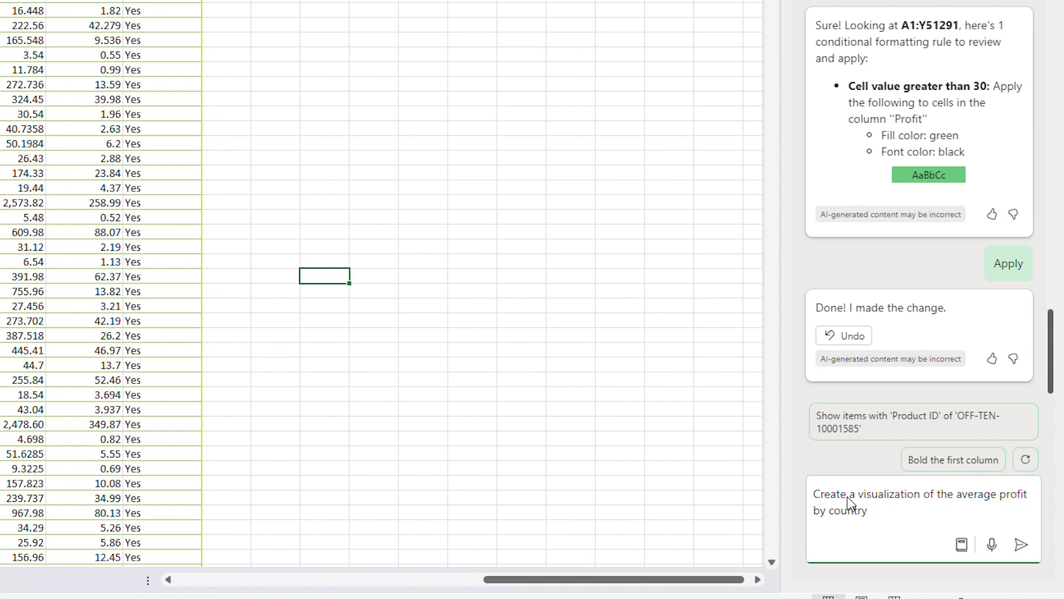
- Have Copilot chart average profit by country and place it on new Sheet5
click(1022, 545)
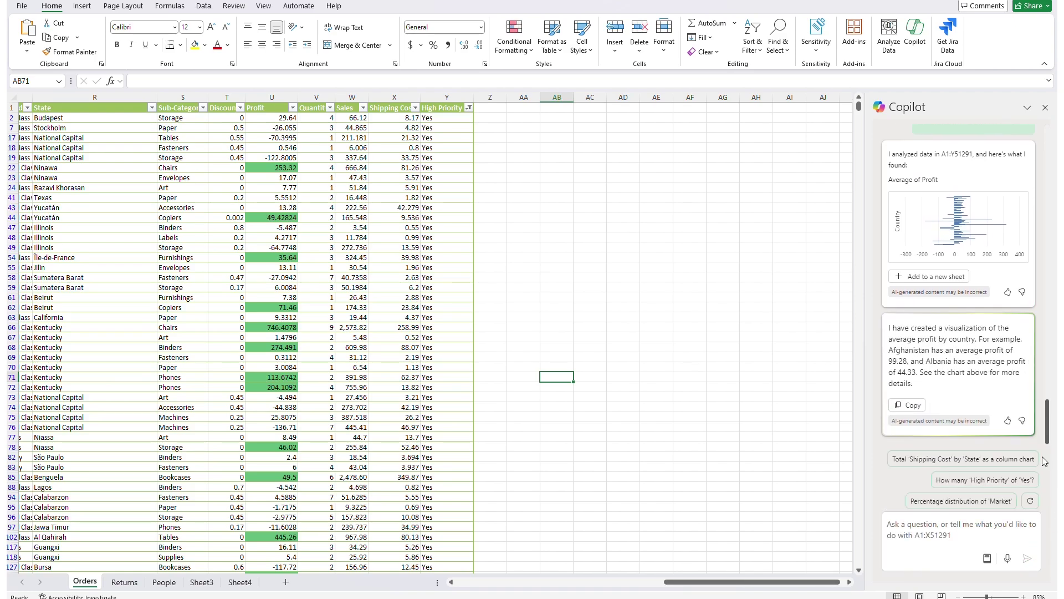
click(910, 277)
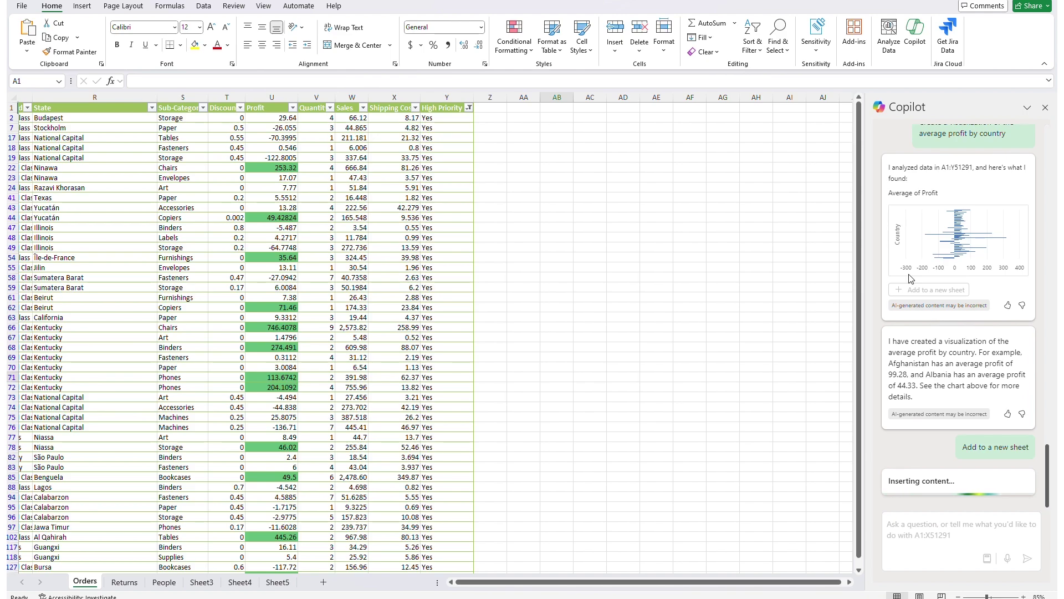